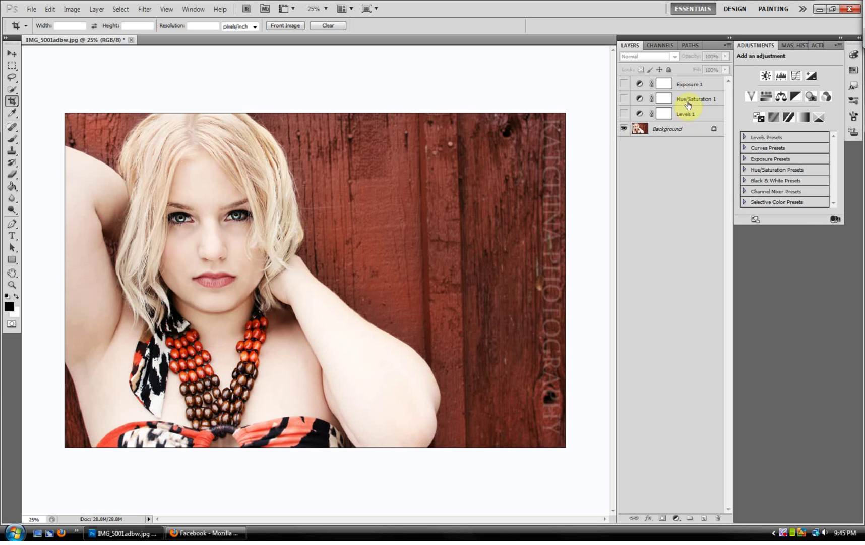
Move Exposure 1 below Hue/Saturation 1 in the layer stack, above Levels 1
{"action": "left_click", "coordinate": [688, 100]}
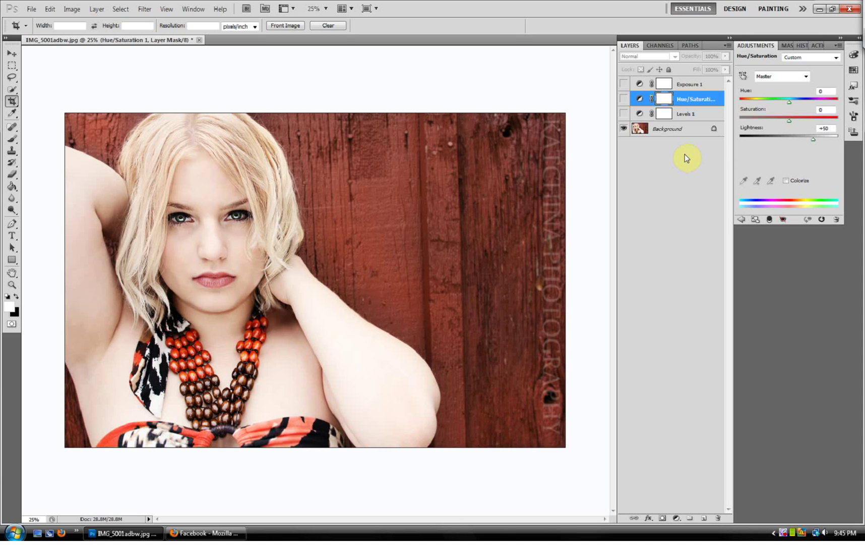
{"action": "left_click_drag", "start_coordinate": [695, 84], "coordinate": [695, 102]}
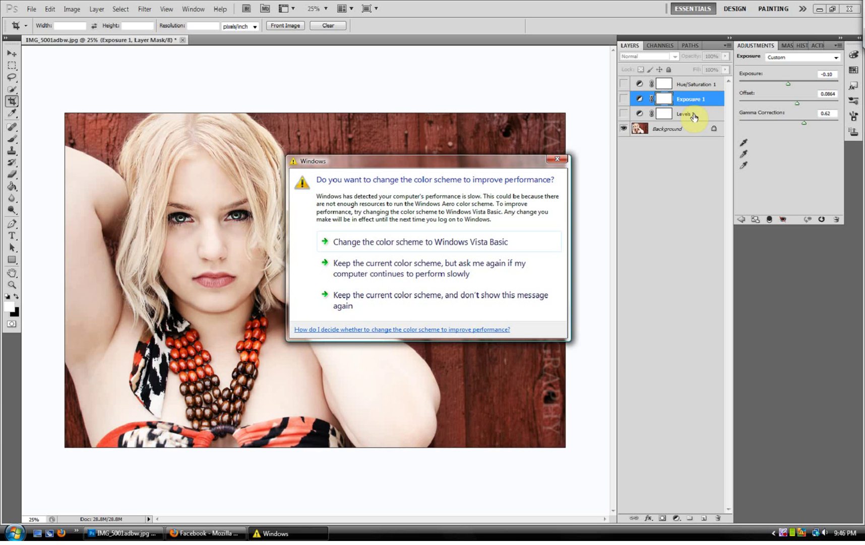
Close the Windows colour-scheme prompt covering the portrait
{"action": "left_click", "coordinate": [558, 159]}
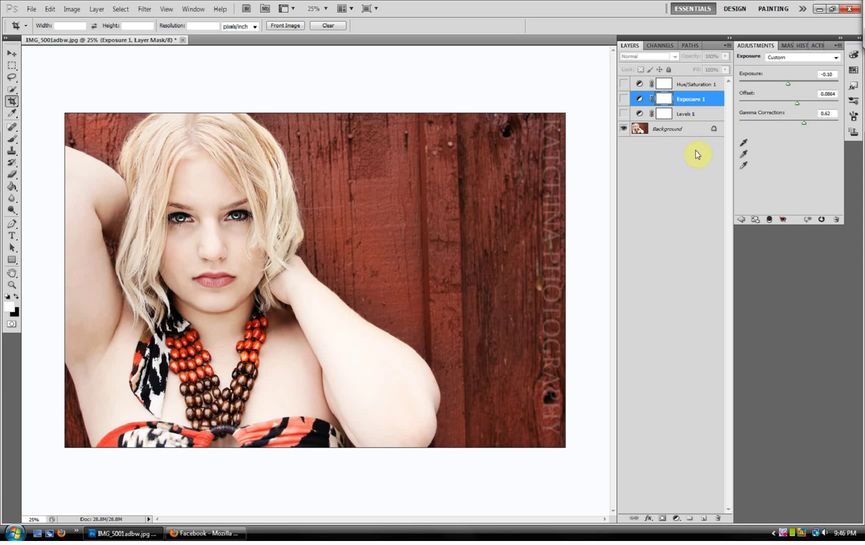
Make Levels 1 visible and raise its output black level to 76
{"action": "left_click", "coordinate": [695, 115]}
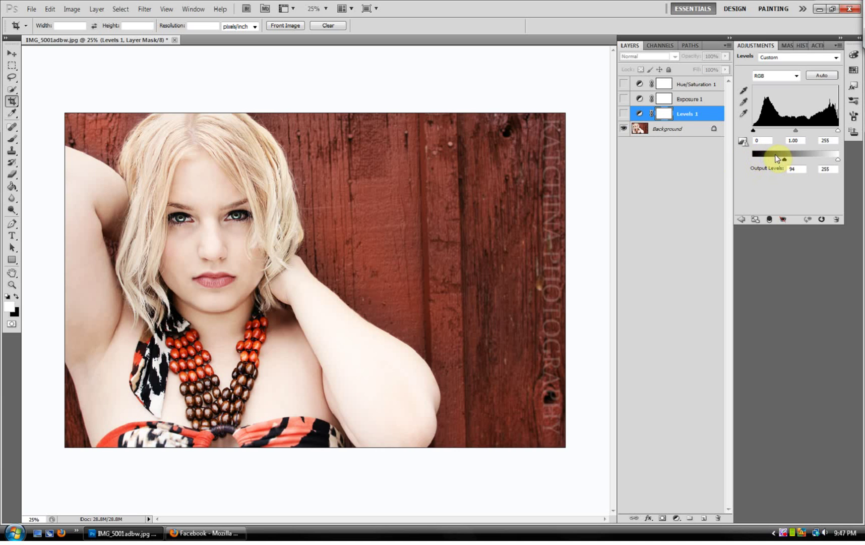
{"action": "left_click", "coordinate": [624, 113]}
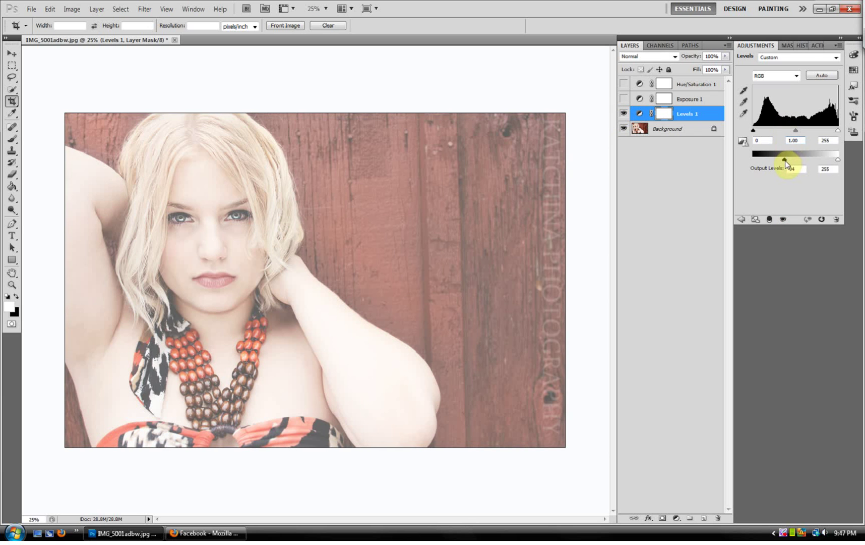
{"action": "mouse_move", "coordinate": [785, 161]}
{"action": "left_mouse_down"}
{"action": "mouse_move", "coordinate": [764, 162]}
{"action": "mouse_move", "coordinate": [779, 165]}
{"action": "left_mouse_up"}
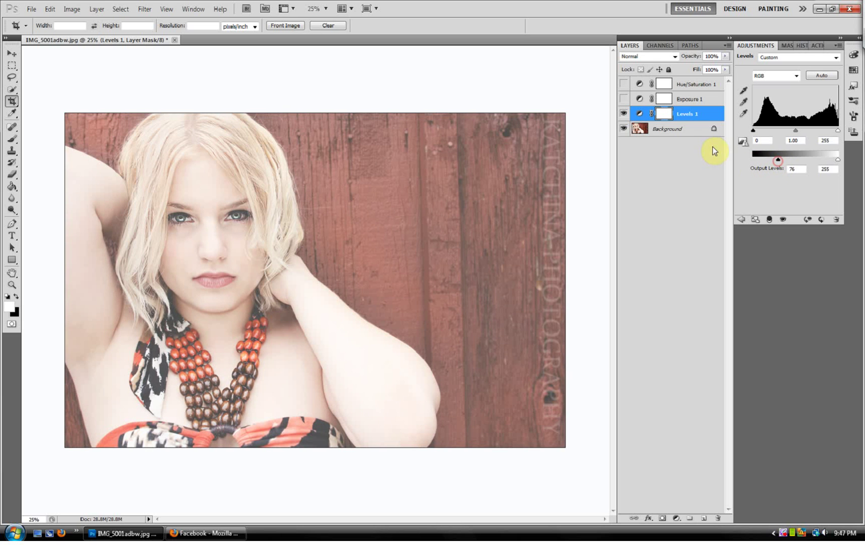
Make Exposure 1 visible and set its Gamma Correction to 0.68
{"action": "left_click", "coordinate": [681, 102]}
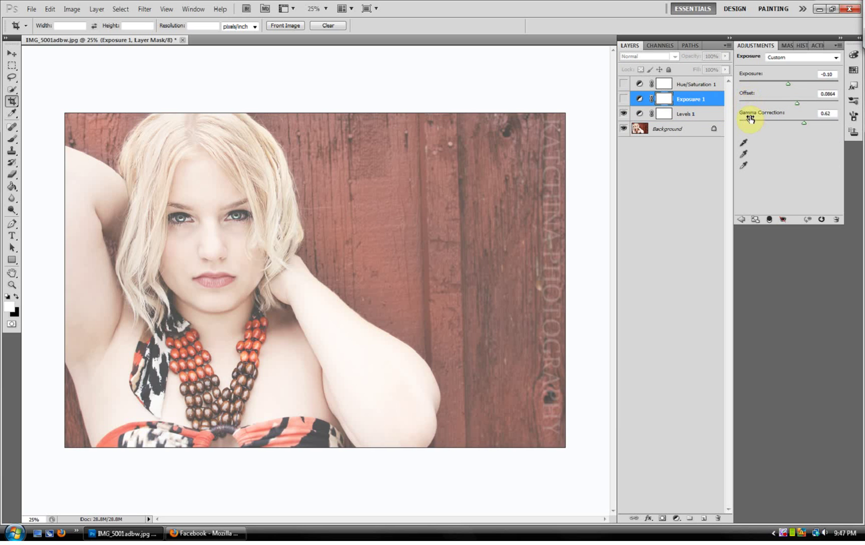
{"action": "left_click_drag", "start_coordinate": [748, 116], "coordinate": [755, 117]}
{"action": "left_click_drag", "start_coordinate": [803, 121], "coordinate": [804, 121]}
{"action": "left_click", "coordinate": [623, 103]}
{"action": "left_click", "coordinate": [623, 105]}
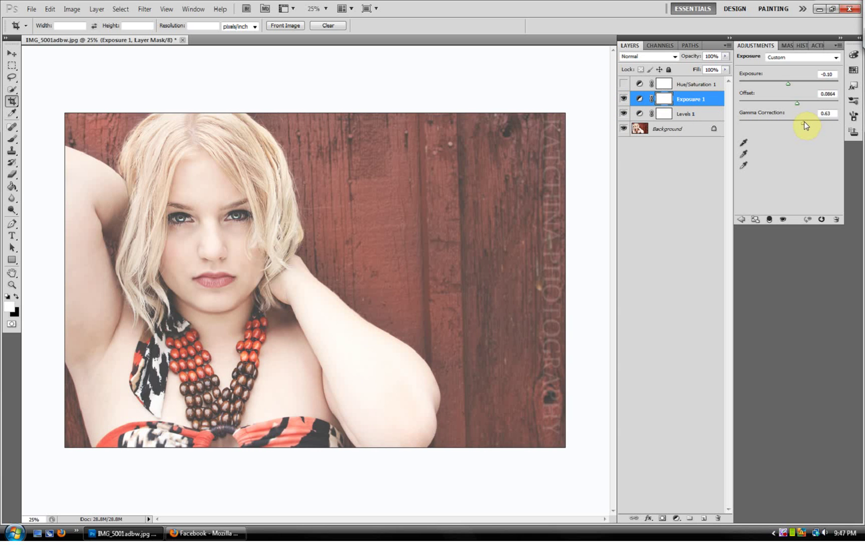
{"action": "left_click_drag", "start_coordinate": [802, 122], "coordinate": [797, 101]}
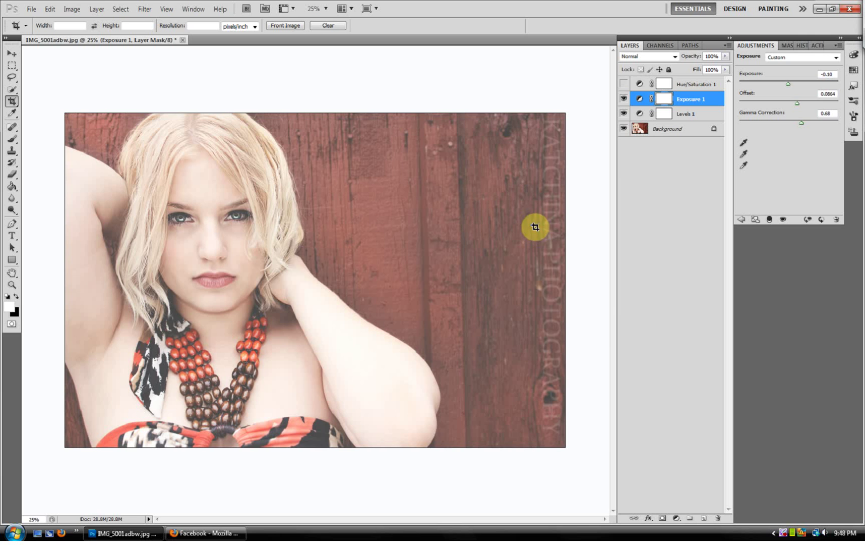
Hide and re-show Exposure 1 and Levels 1 to compare before and after
{"action": "left_click", "coordinate": [624, 98]}
{"action": "left_click", "coordinate": [625, 114]}
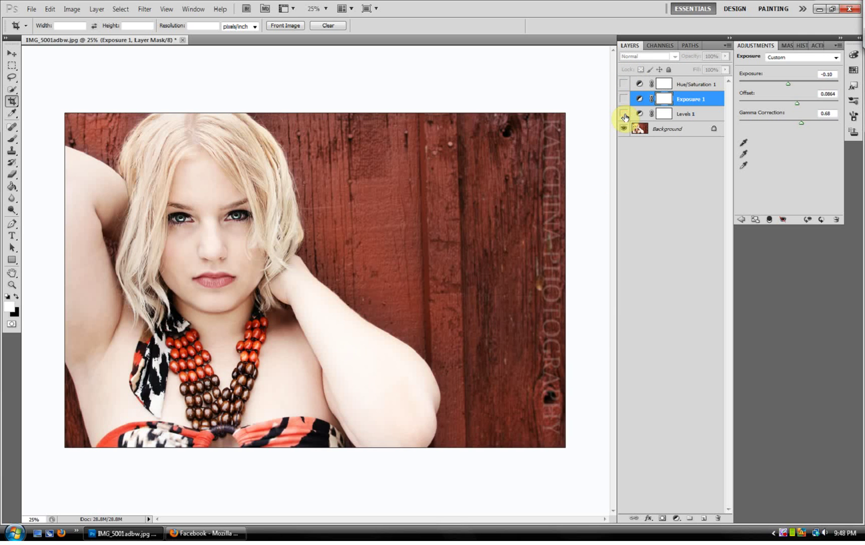
{"action": "left_click", "coordinate": [624, 114]}
{"action": "left_click", "coordinate": [623, 98]}
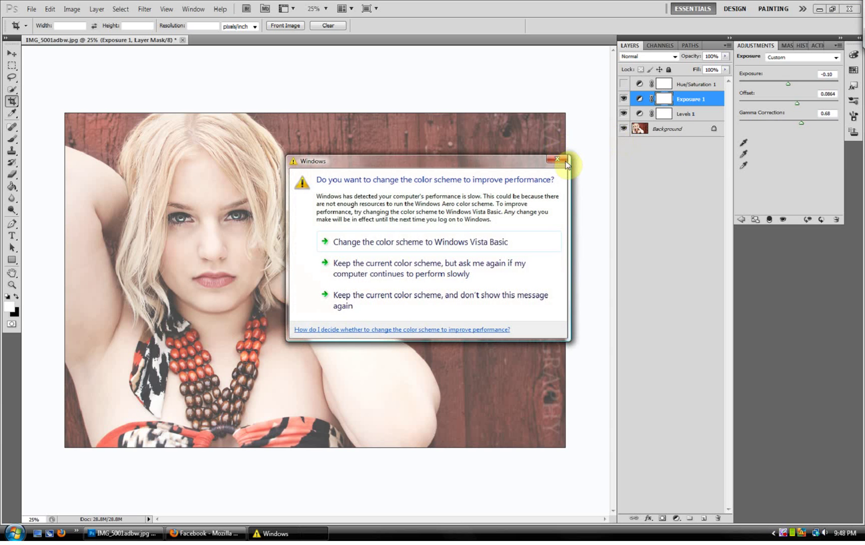
Close the colour-scheme prompt and leave only Hue/Saturation 1 and Exposure 1 visible
{"action": "left_click", "coordinate": [564, 160]}
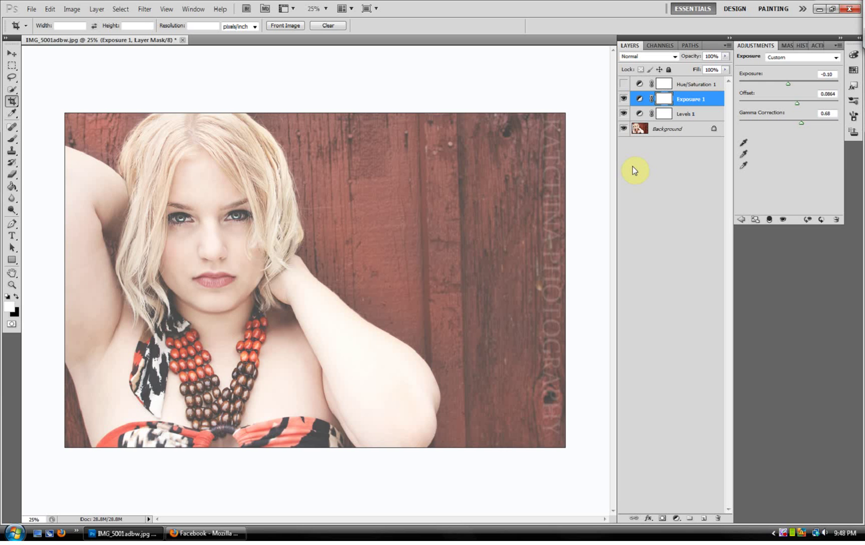
{"action": "left_click", "coordinate": [624, 98]}
{"action": "left_click", "coordinate": [624, 114]}
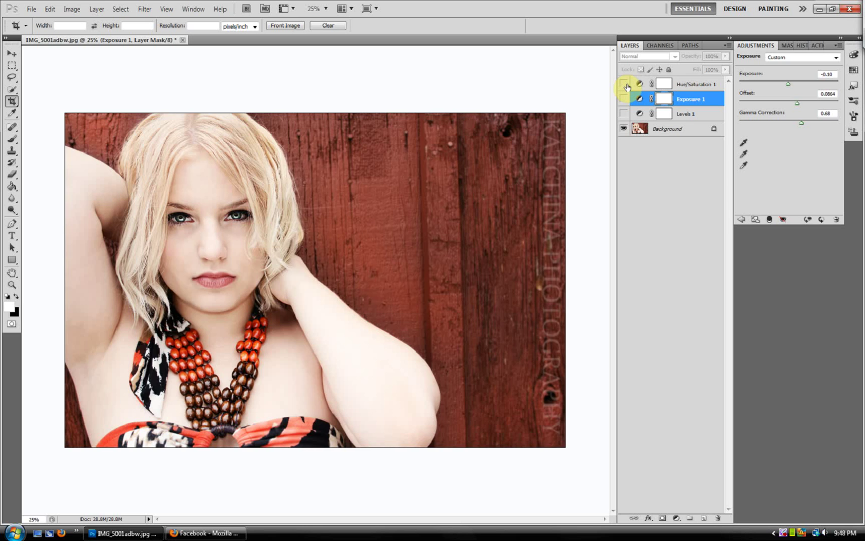
{"action": "left_click", "coordinate": [625, 85]}
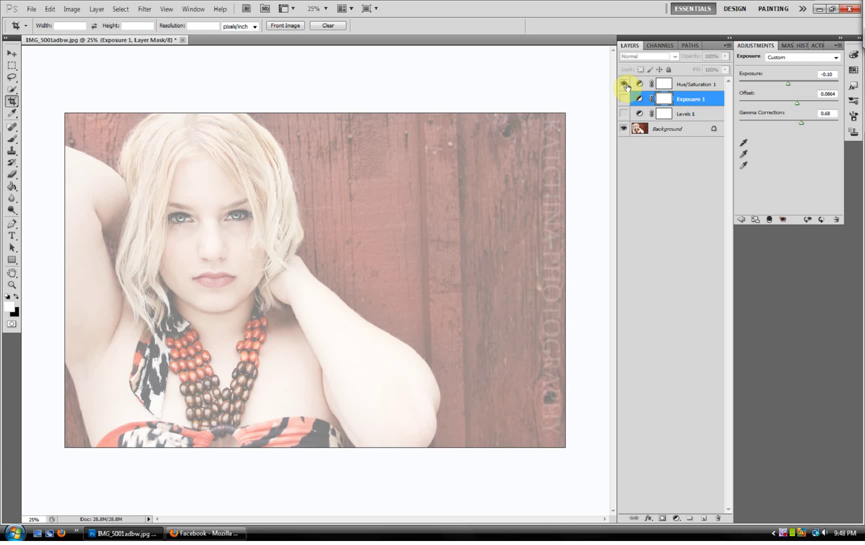
{"action": "left_click", "coordinate": [624, 99]}
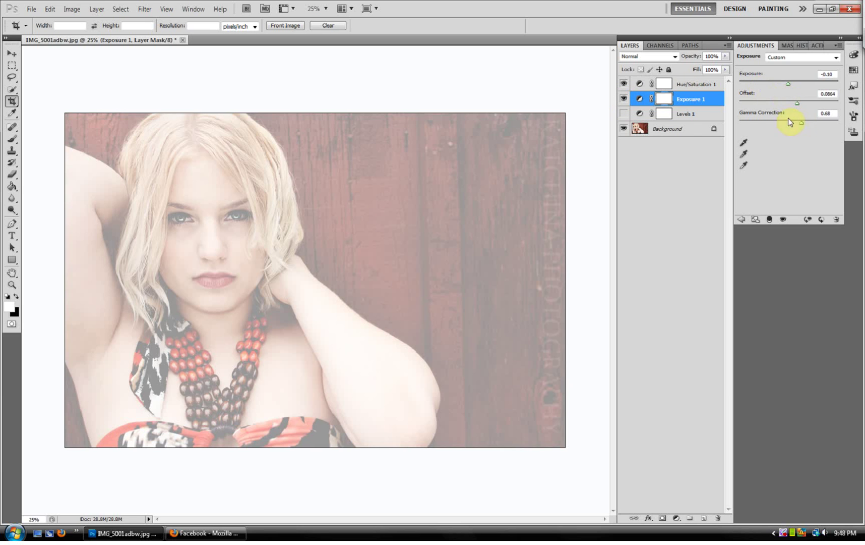
Set Hue/Saturation 1 Lightness to +29, then hide that layer and re-show Levels 1
{"action": "left_click", "coordinate": [695, 84]}
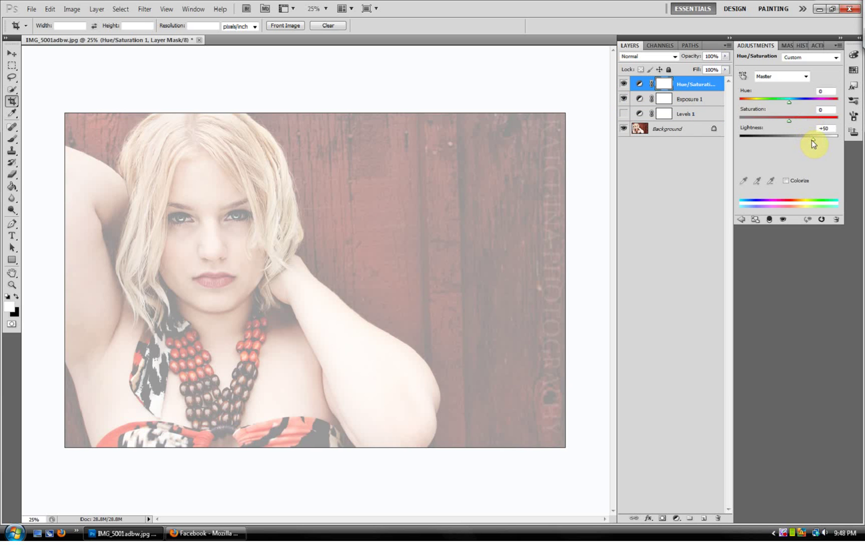
{"action": "mouse_move", "coordinate": [812, 141]}
{"action": "left_mouse_down"}
{"action": "mouse_move", "coordinate": [797, 200]}
{"action": "mouse_move", "coordinate": [799, 141]}
{"action": "mouse_move", "coordinate": [812, 141]}
{"action": "mouse_move", "coordinate": [803, 140]}
{"action": "left_mouse_up"}
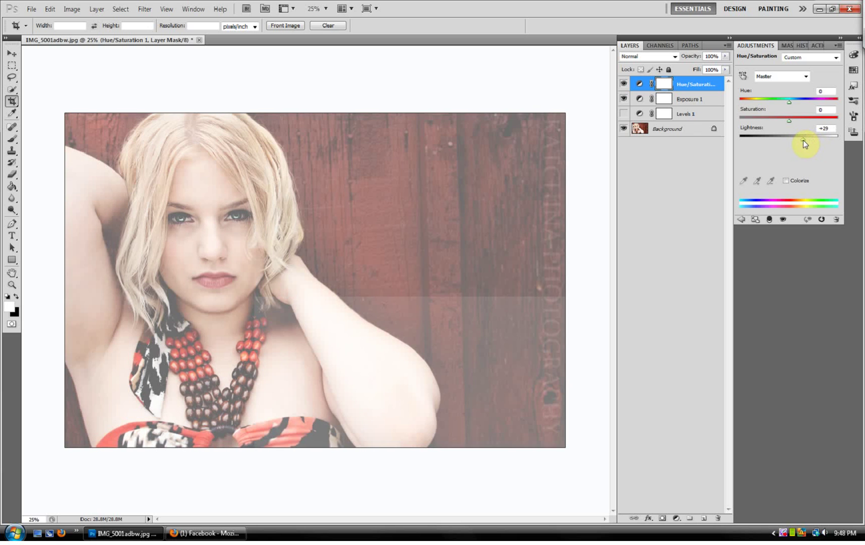
{"action": "left_click", "coordinate": [624, 85]}
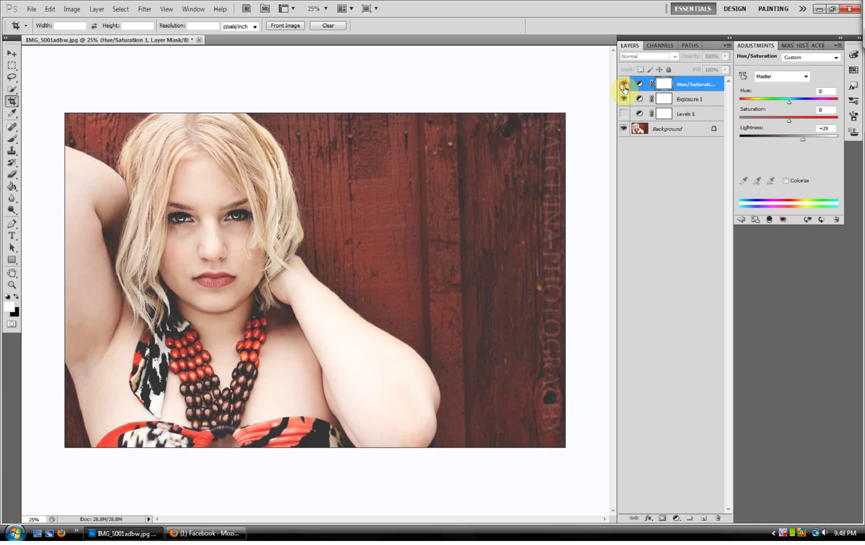
{"action": "left_click", "coordinate": [624, 85]}
{"action": "left_click", "coordinate": [624, 86]}
{"action": "left_click", "coordinate": [624, 86]}
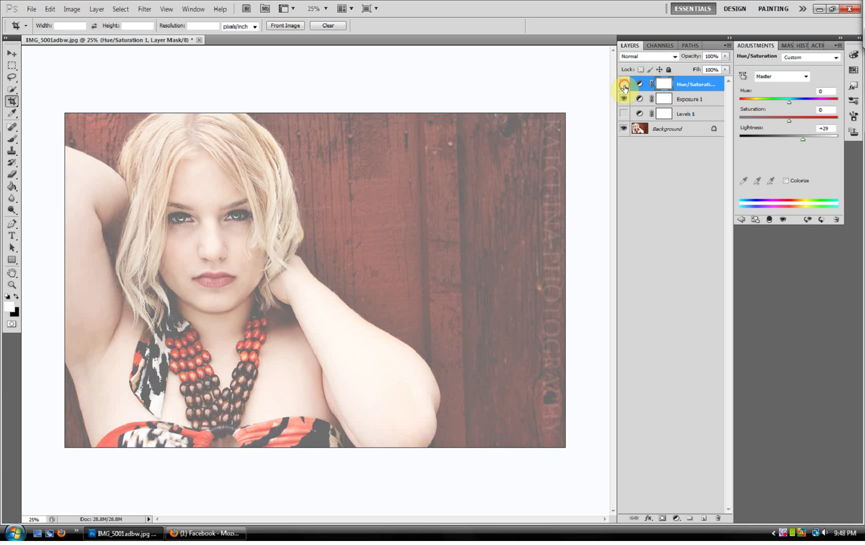
{"action": "left_click", "coordinate": [624, 86]}
{"action": "left_click", "coordinate": [624, 86]}
{"action": "left_click", "coordinate": [624, 86]}
{"action": "left_click", "coordinate": [627, 115]}
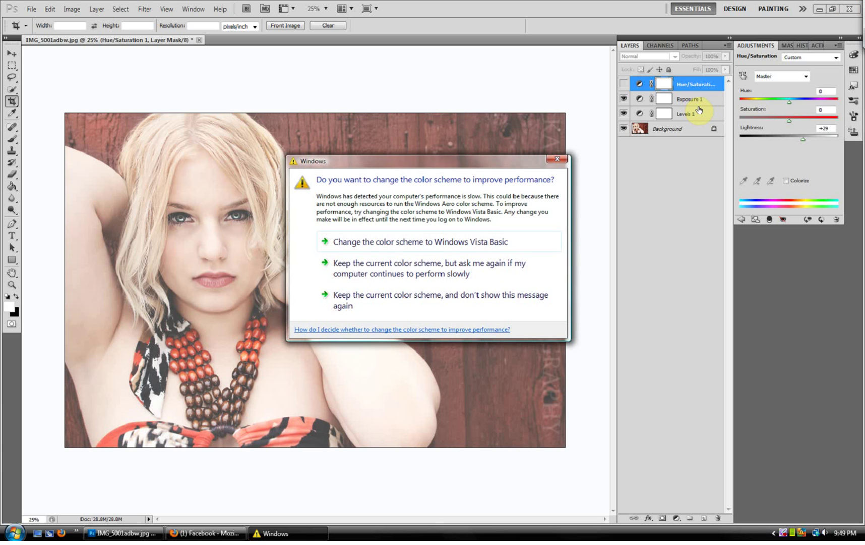
Close the Windows colour-scheme prompt to reveal the finished hazy portrait
{"action": "left_click", "coordinate": [557, 158]}
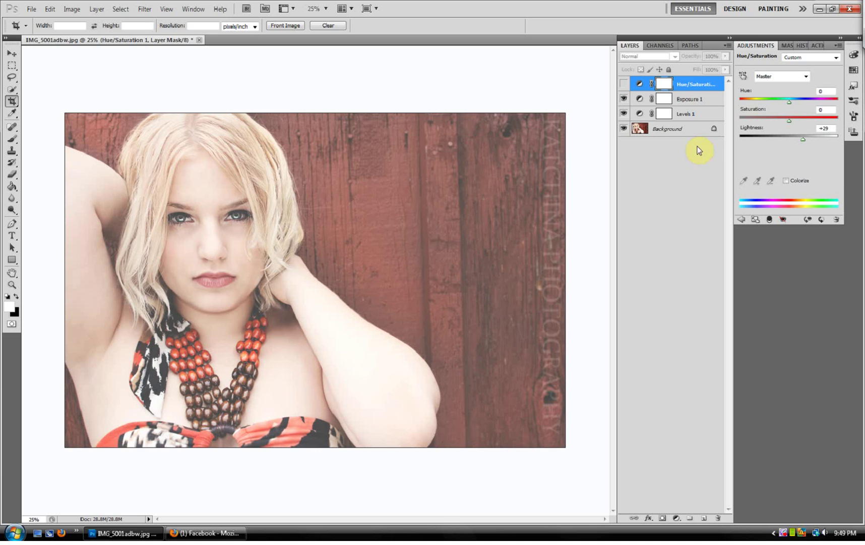